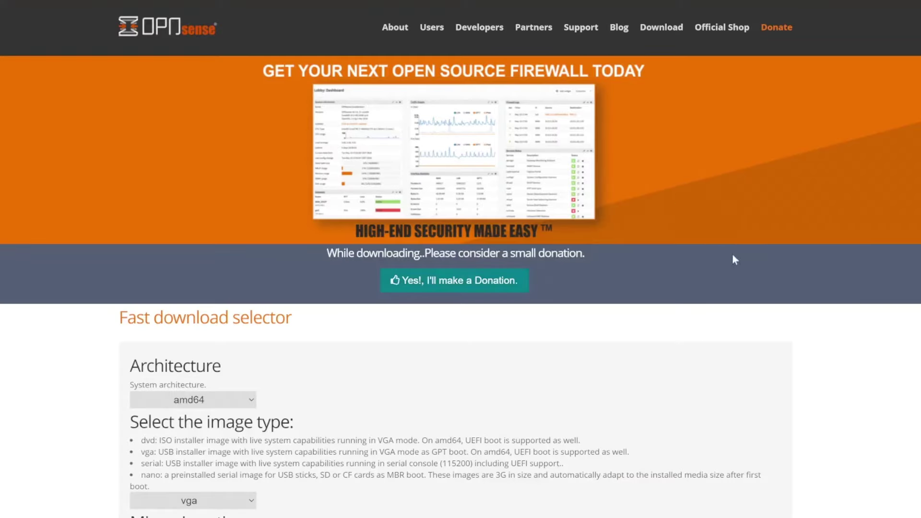
- Set the image type to dvd (amd64, LeaseWeb) and download OPNsense-24.7-dvd-amd64.iso.bz2
scroll(733, 255, down, 4)
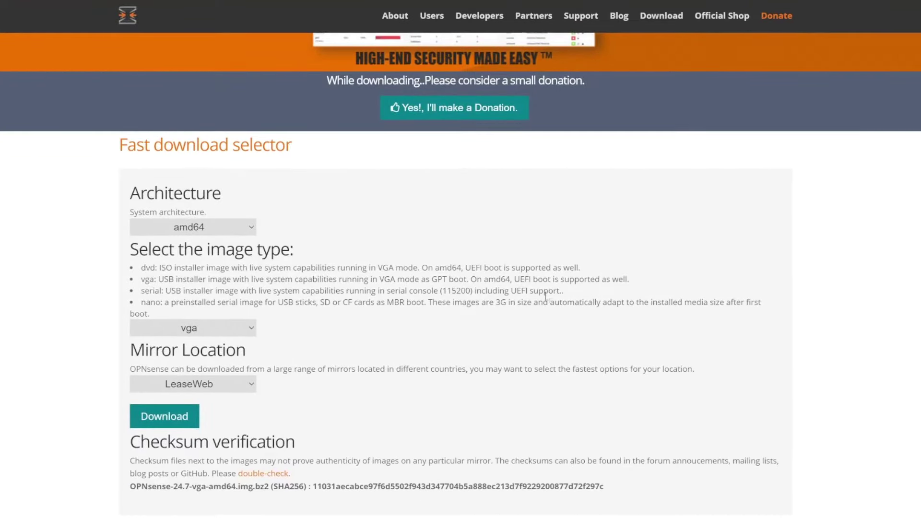
click(252, 329)
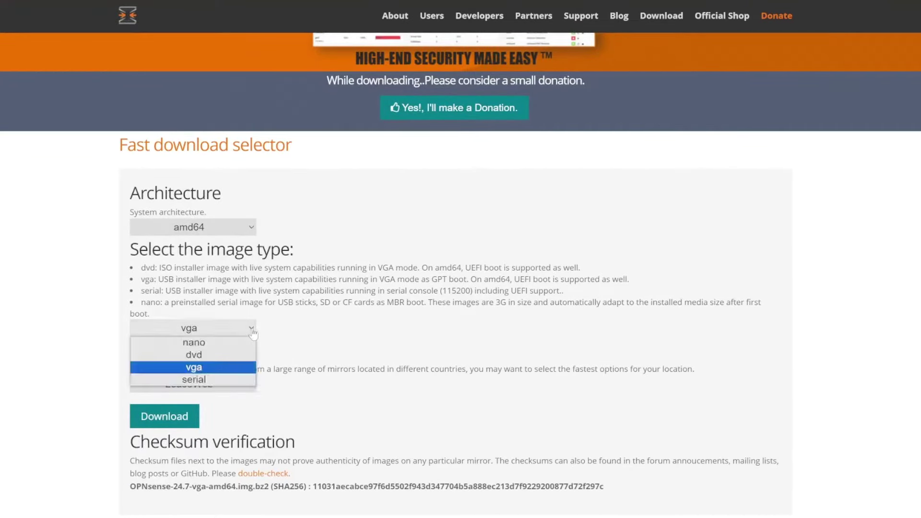
click(242, 373)
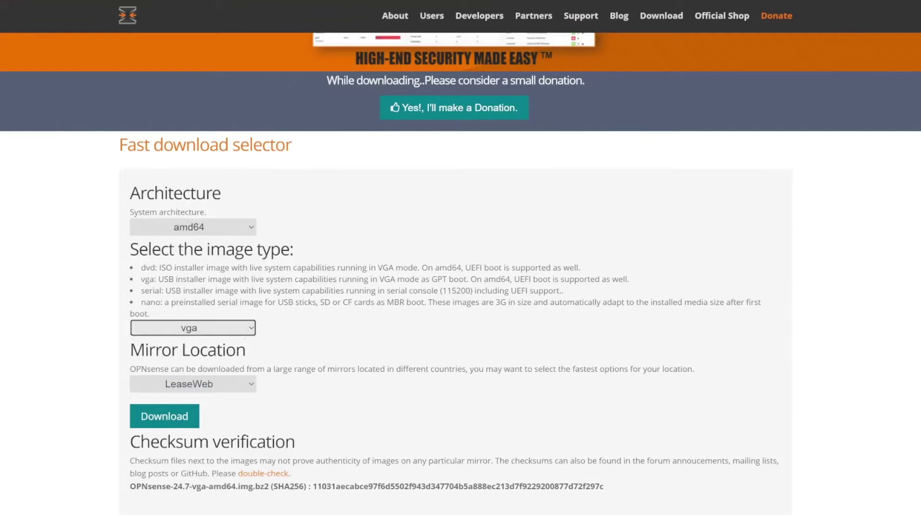
click(249, 331)
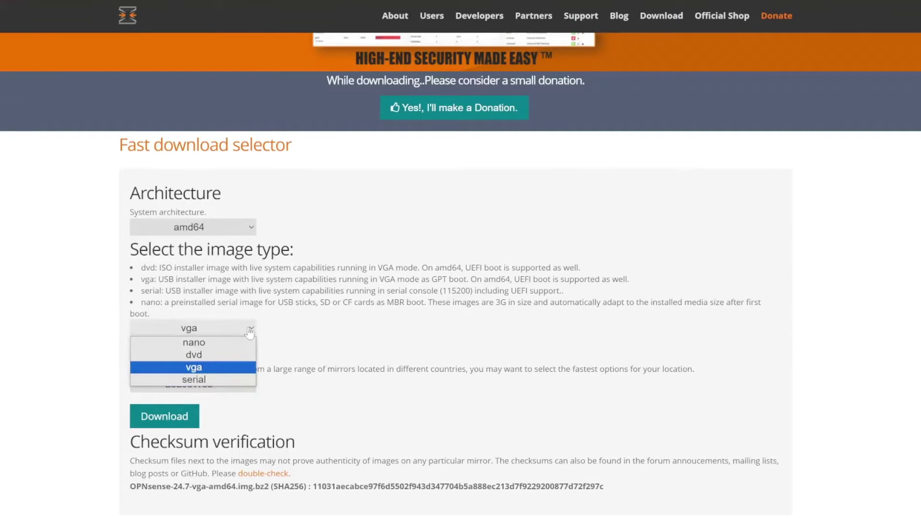
click(229, 376)
click(336, 346)
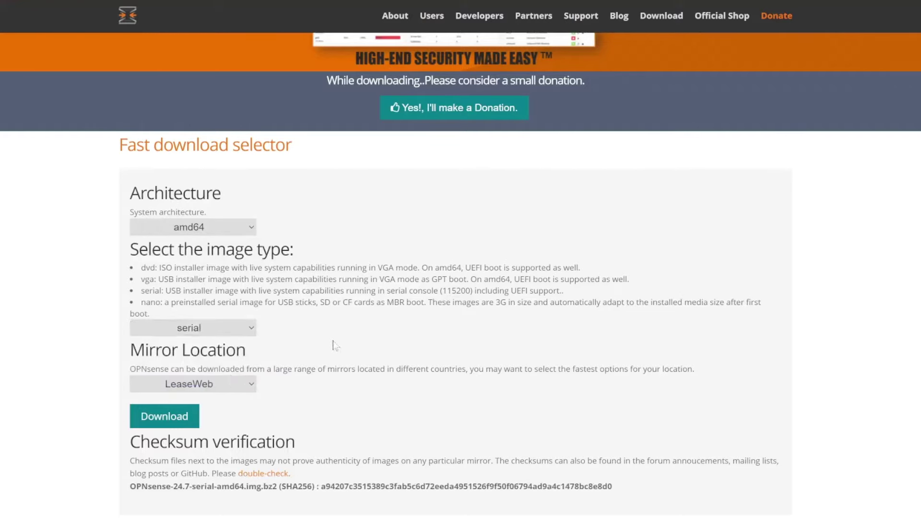
click(251, 328)
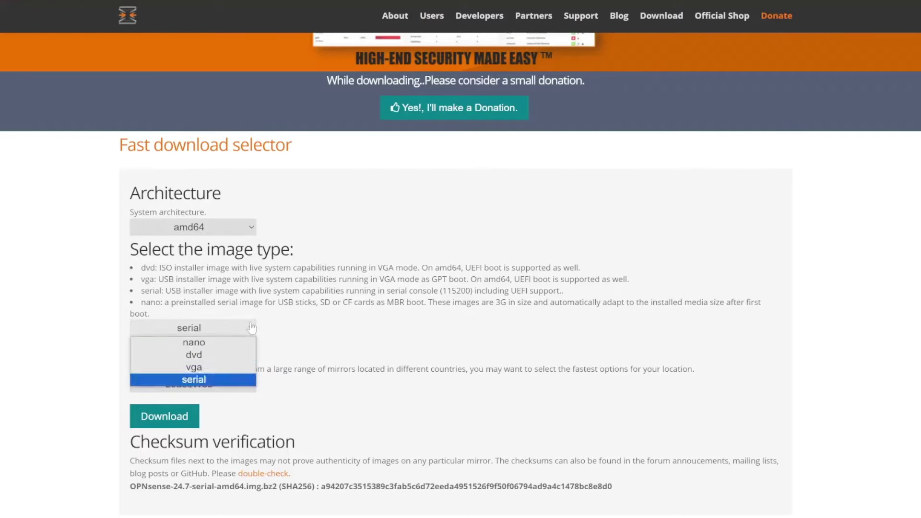
click(239, 357)
click(336, 383)
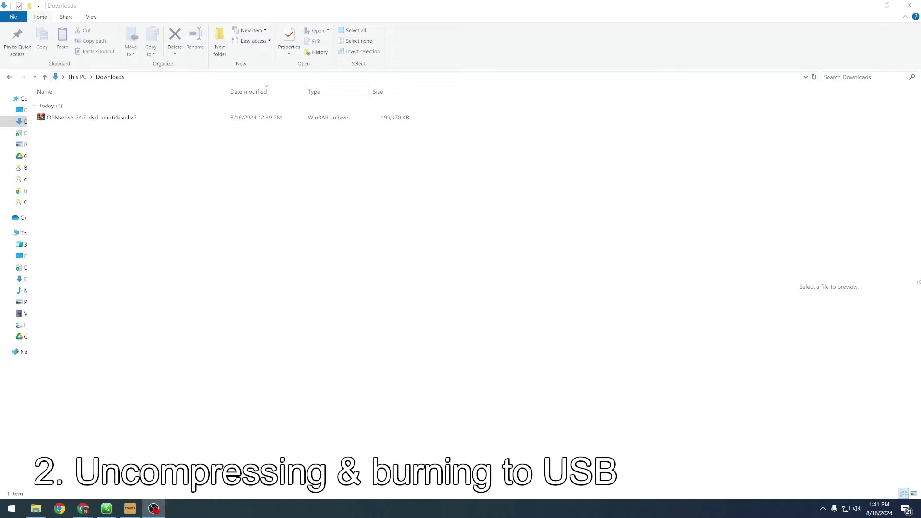
- Extract OPNsense-24.7-dvd-amd64.iso.bz2 in place with Extract Here
click(110, 117)
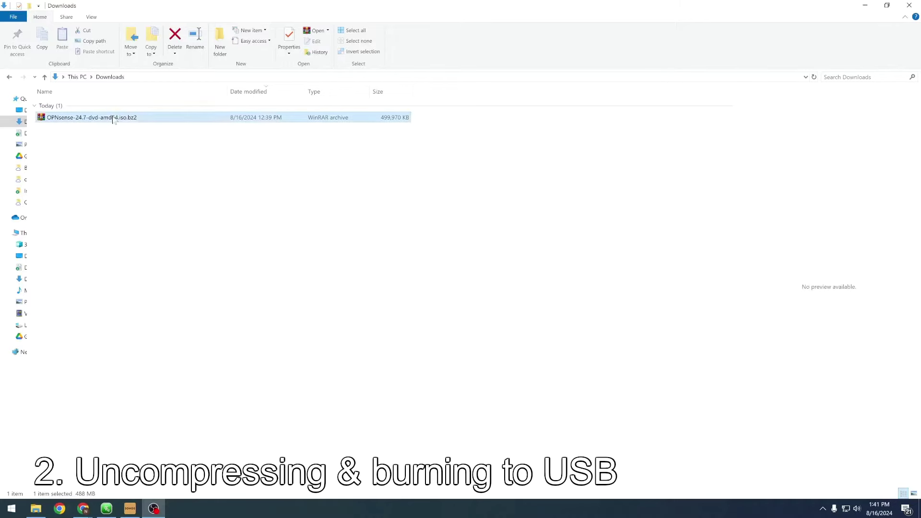
right_click(112, 117)
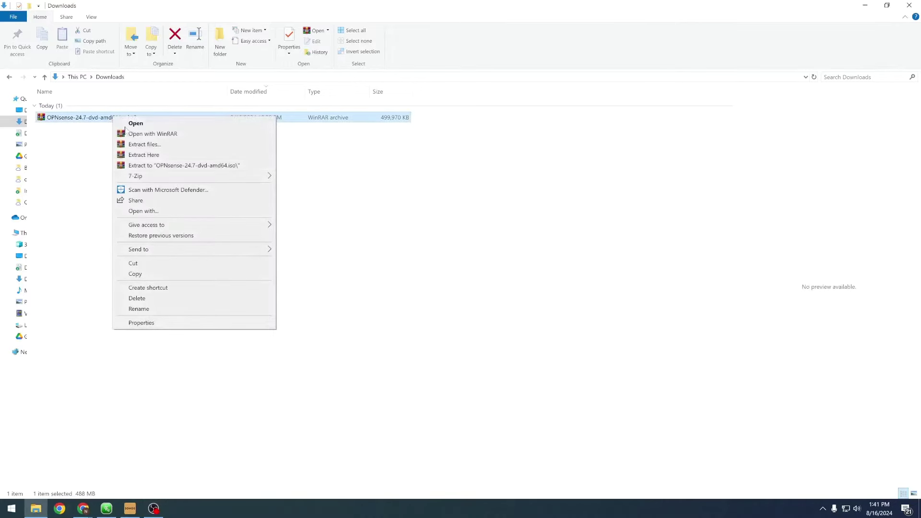
click(161, 155)
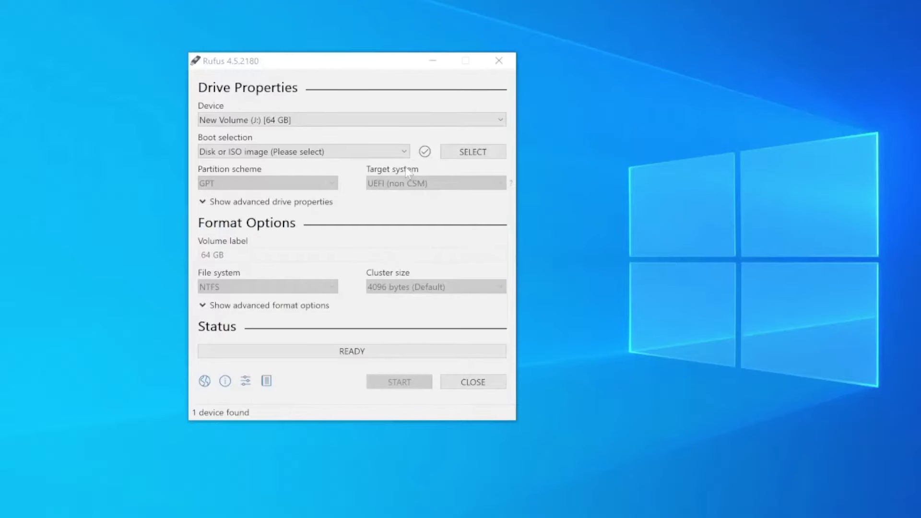
- Keep Boot selection as Disk or ISO image and open Rufus's SELECT file picker
click(350, 152)
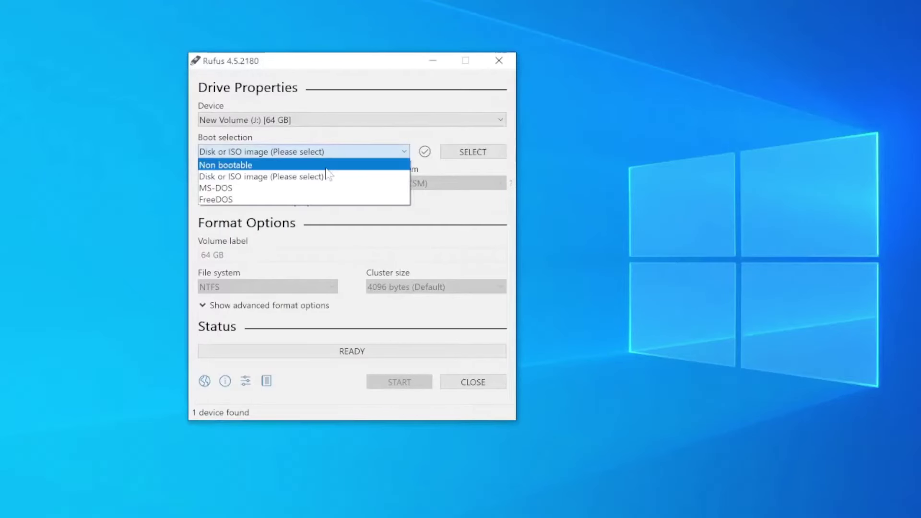
click(451, 153)
click(451, 153)
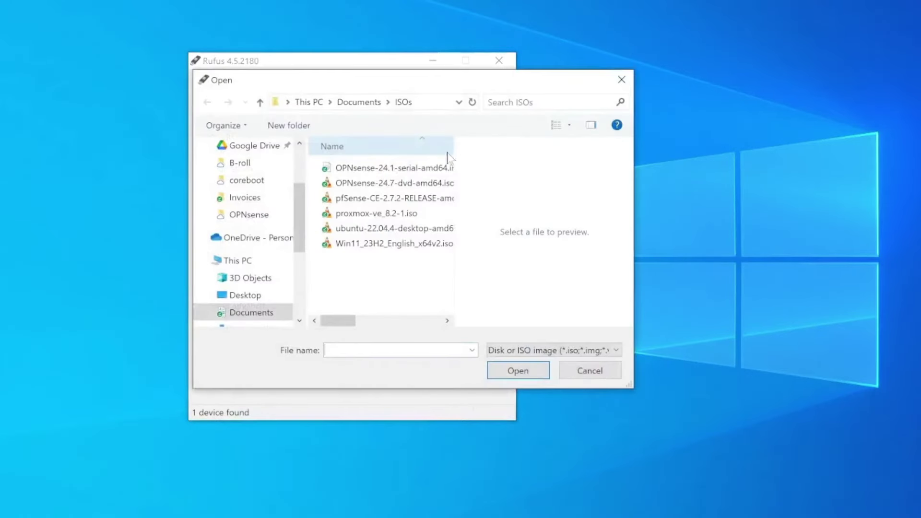
scroll(272, 230, up, 2)
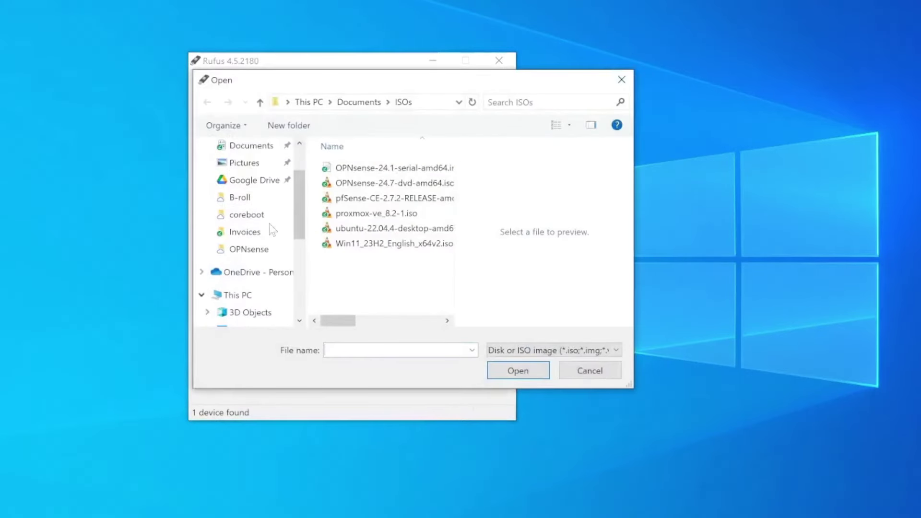
scroll(272, 229, up, 1)
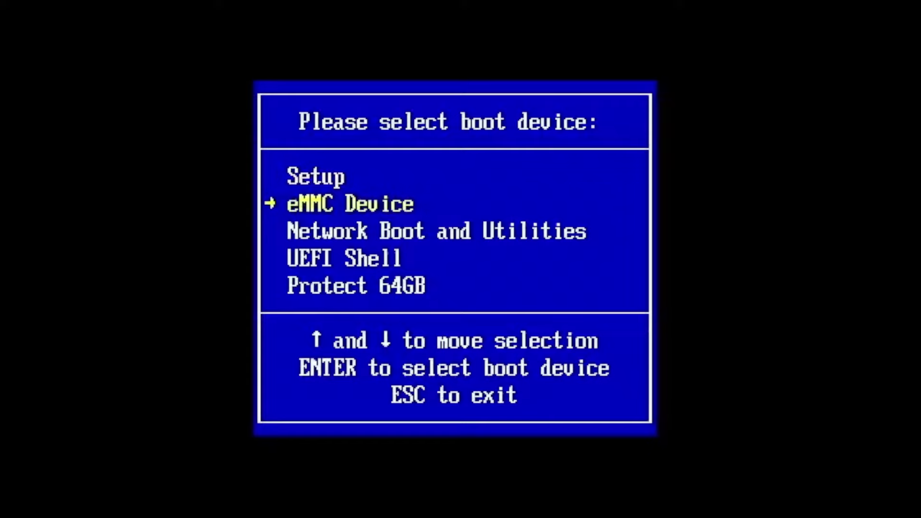
- Boot the machine from the Protect 64GB USB drive
key(Return)
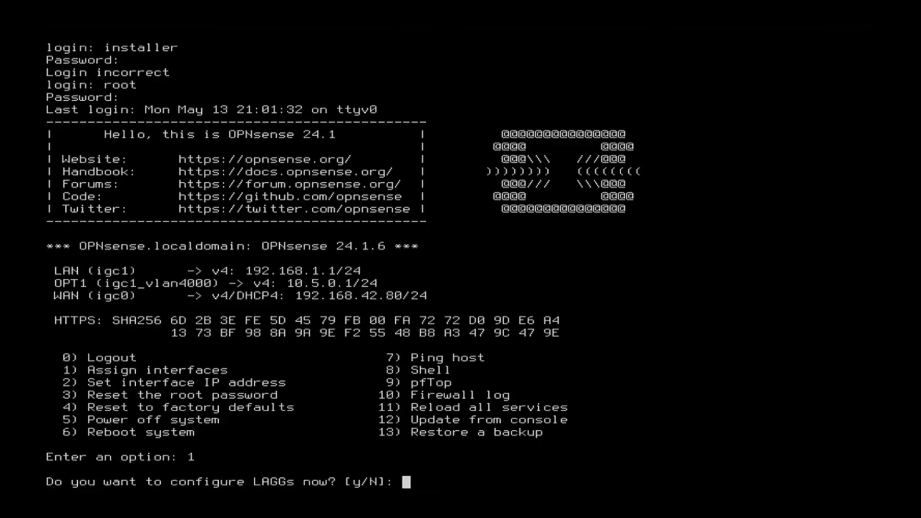
- Answer n to both the LAGG and VLAN configuration prompts
text(n)
key(Return)
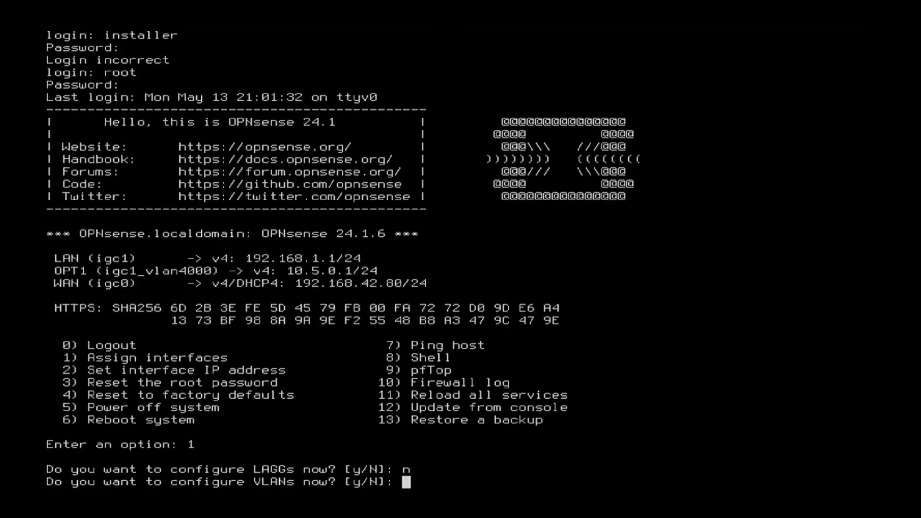
text(n)
key(Return)
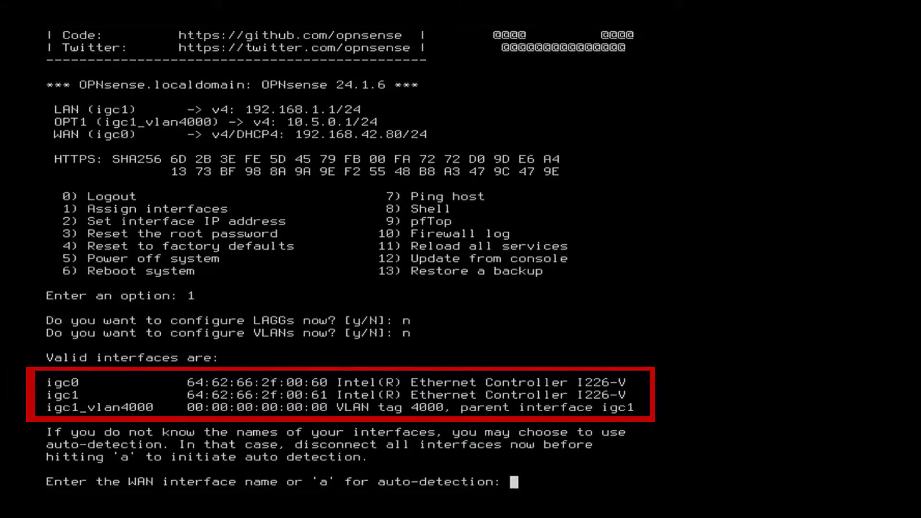
- Enter igc0 as the WAN interface
text(igc)
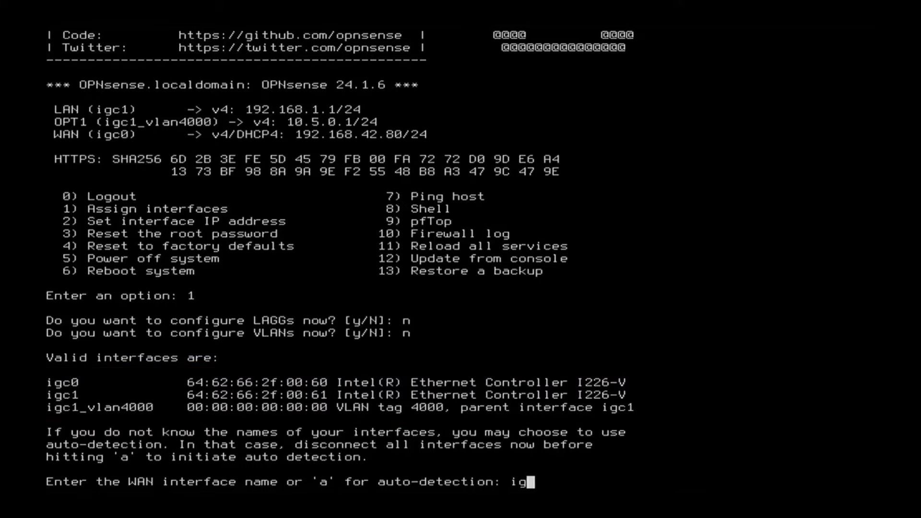
text(0)
key(Return)
text(0)
key(Return)
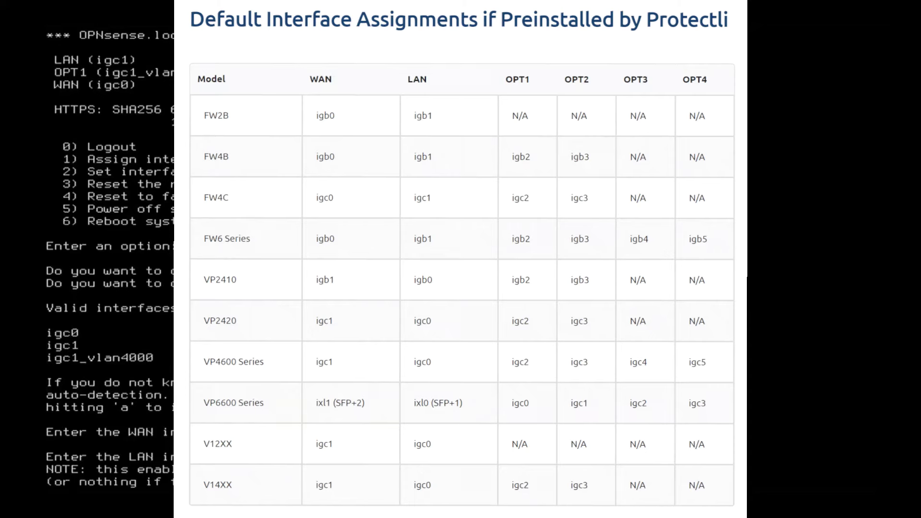
- Assign WAN igc0 and LAN igc1 with no optional interfaces, then confirm y to apply
text(c)
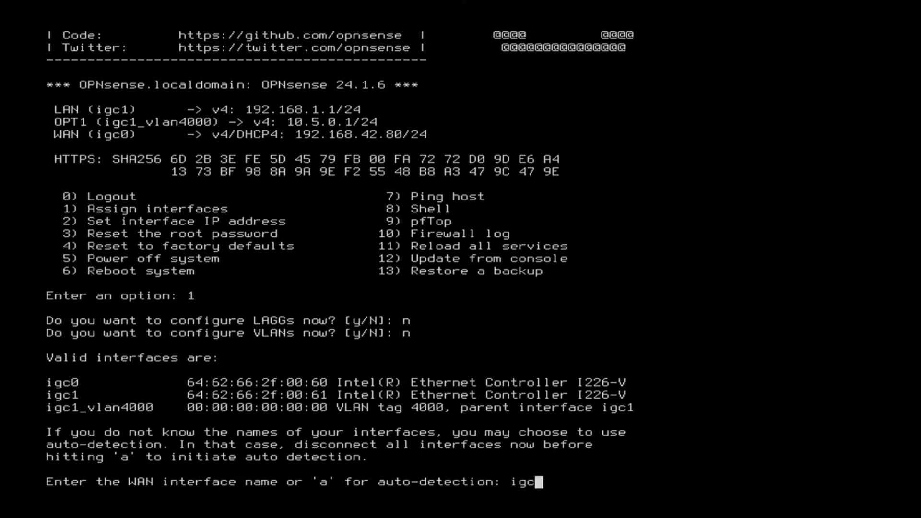
text(0)
key(Return)
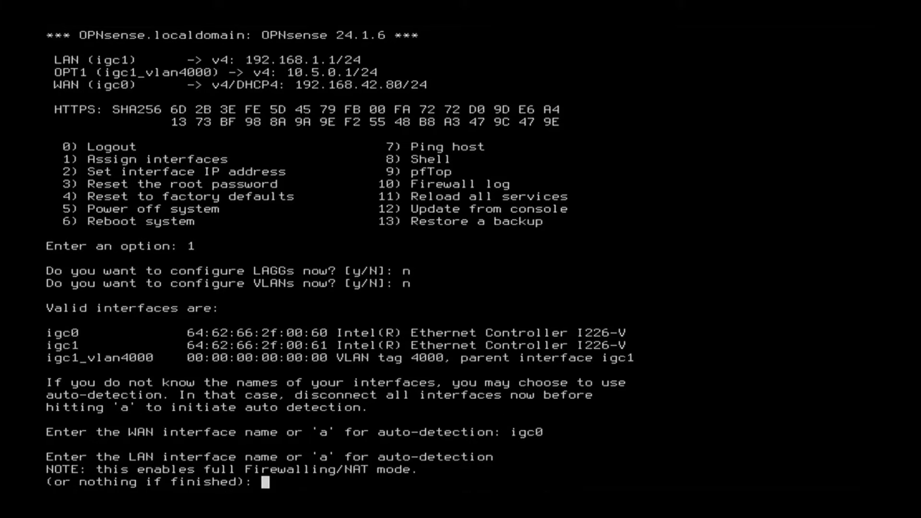
text(igc1)
key(Return)
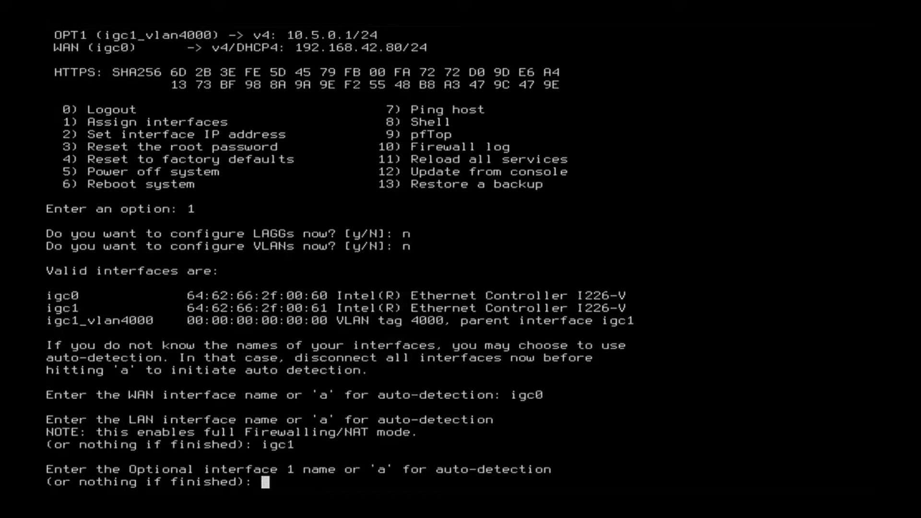
key(Return)
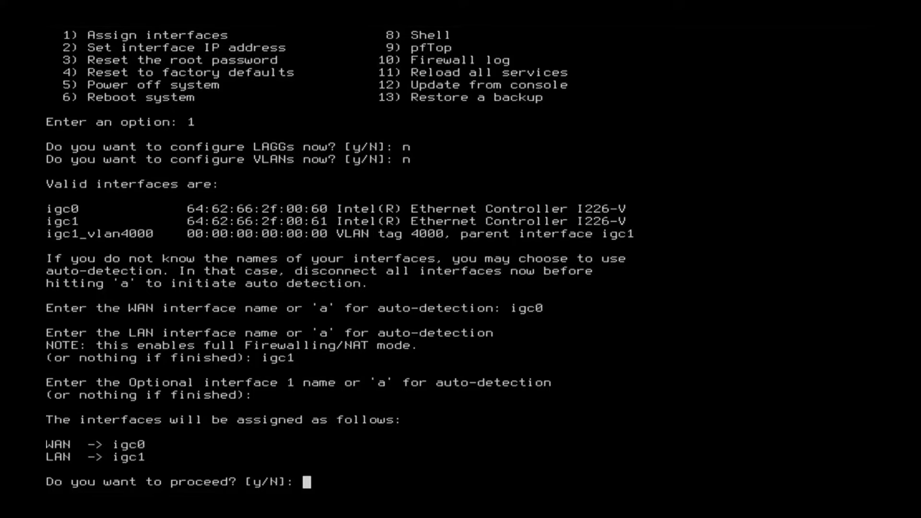
text(y)
key(Return)
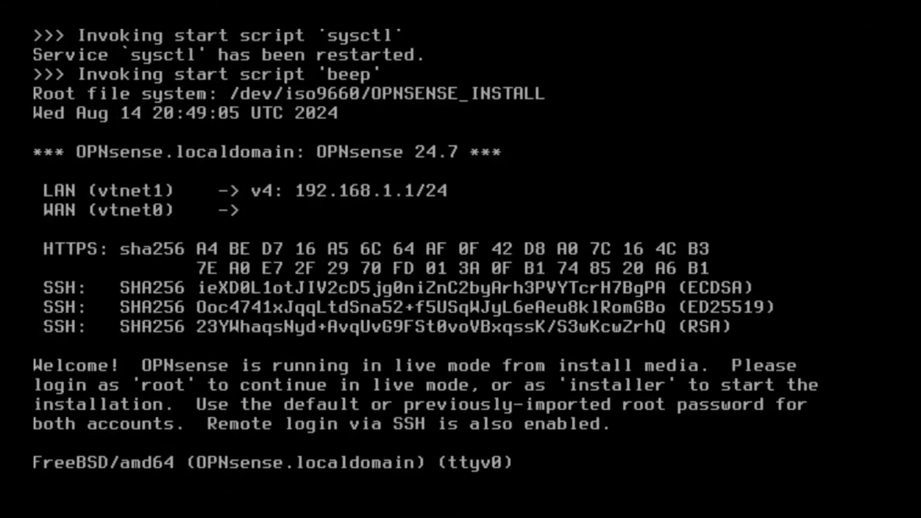
- Log in as 'installer' and choose Continue with default keymap
text(installer)
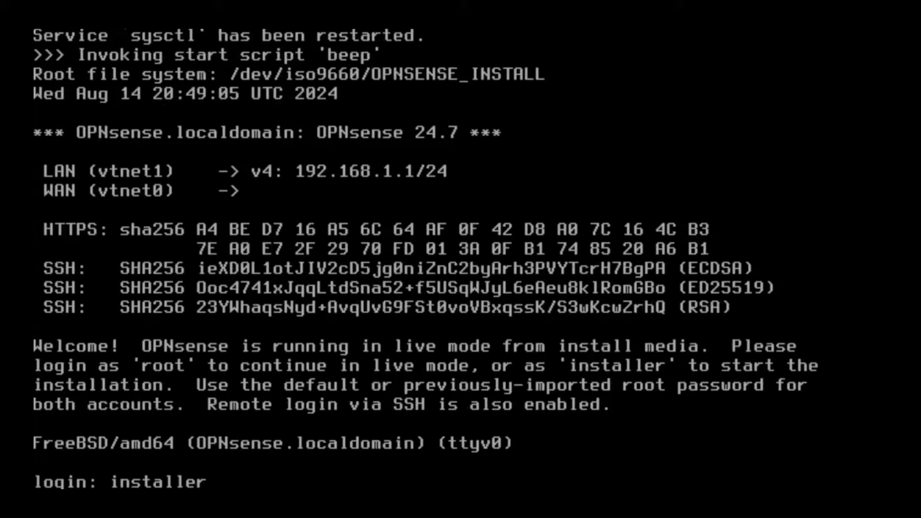
key(Return)
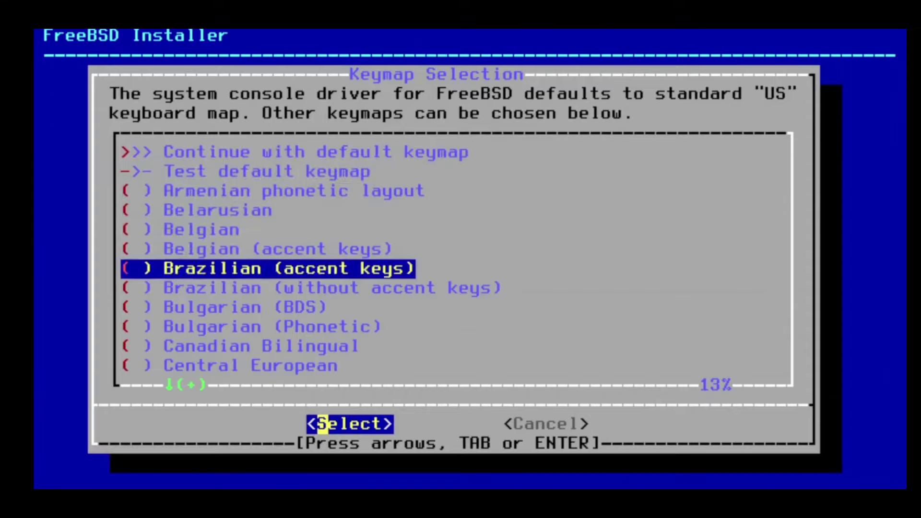
key(Up)
key(Up)
key(Up)
key(Up)
key(Up)
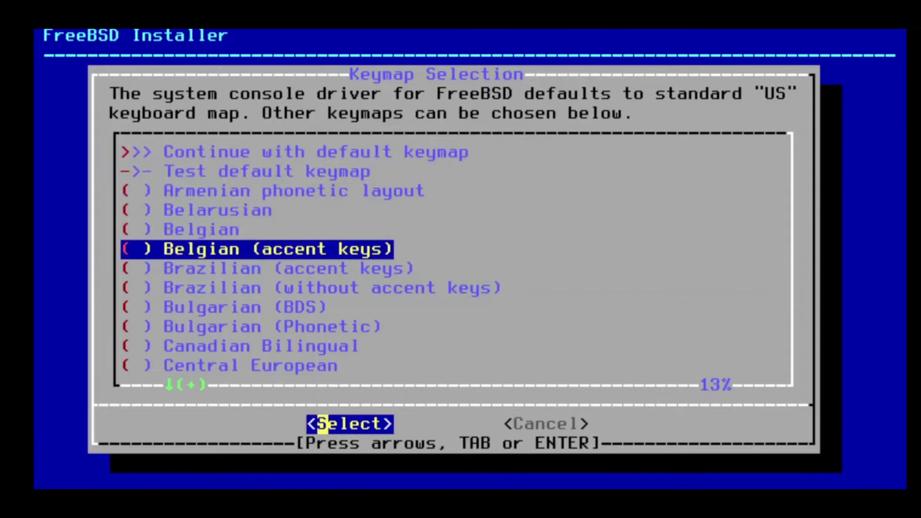
key(Up)
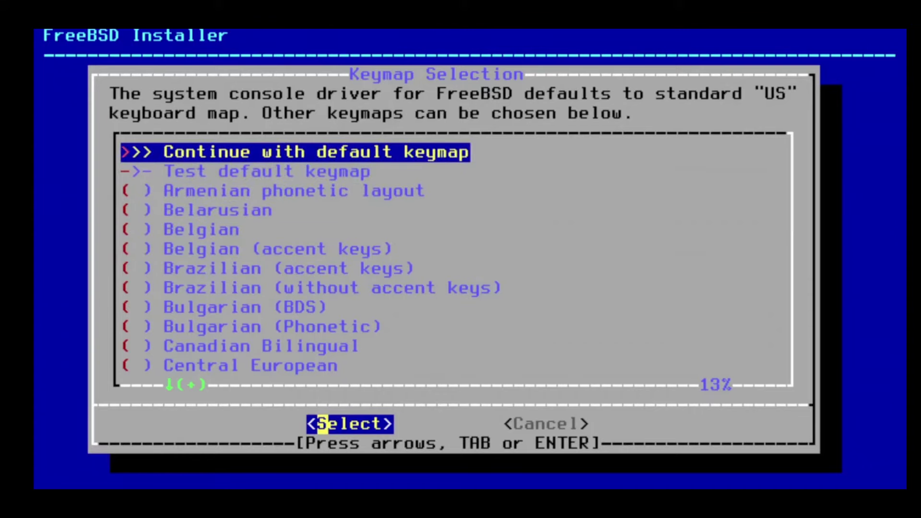
key(Return)
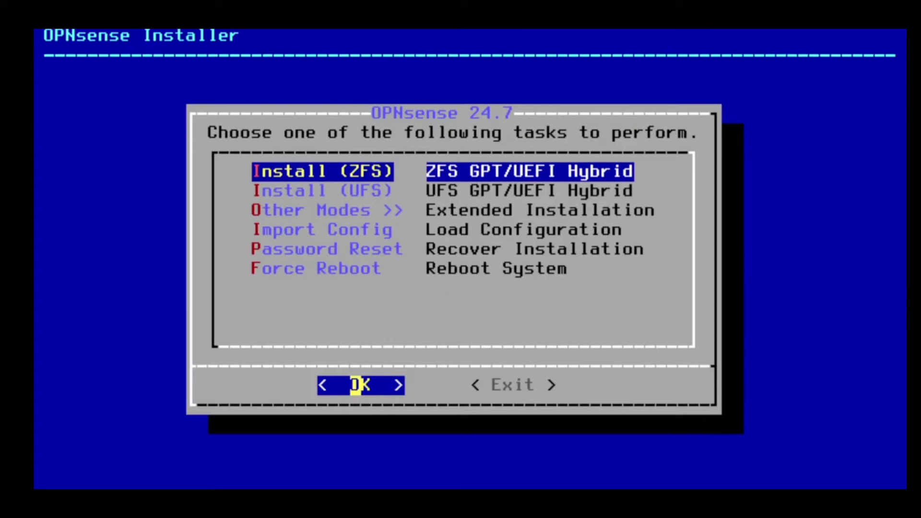
- Install via ZFS as a stripe on disk ada0, confirming the erase at Last Chance
key(Down)
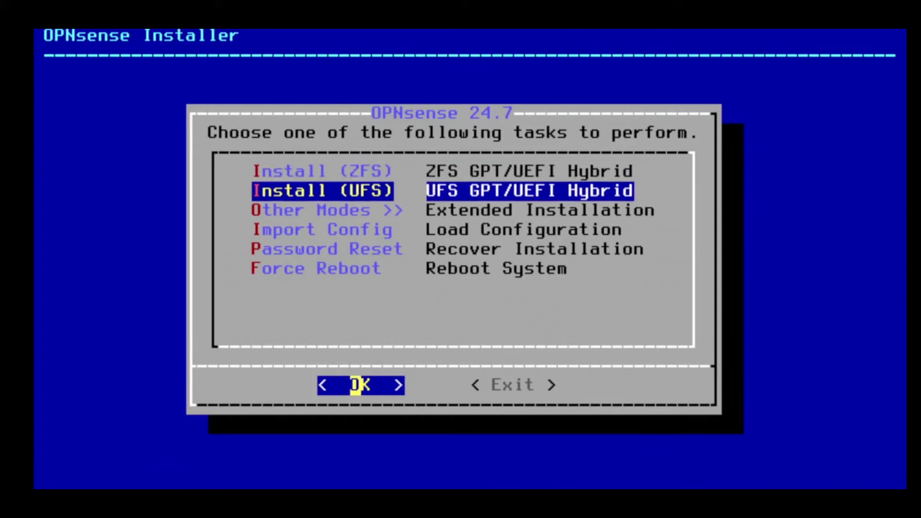
key(Up)
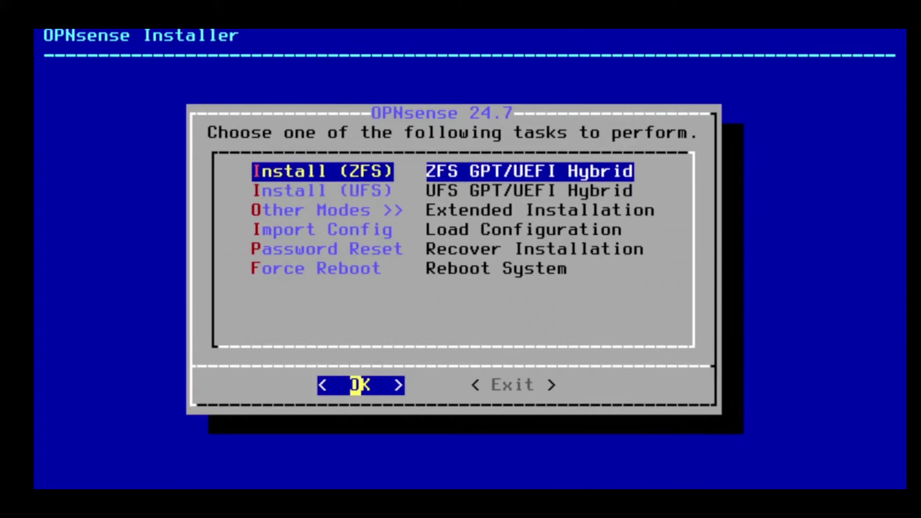
key(Return)
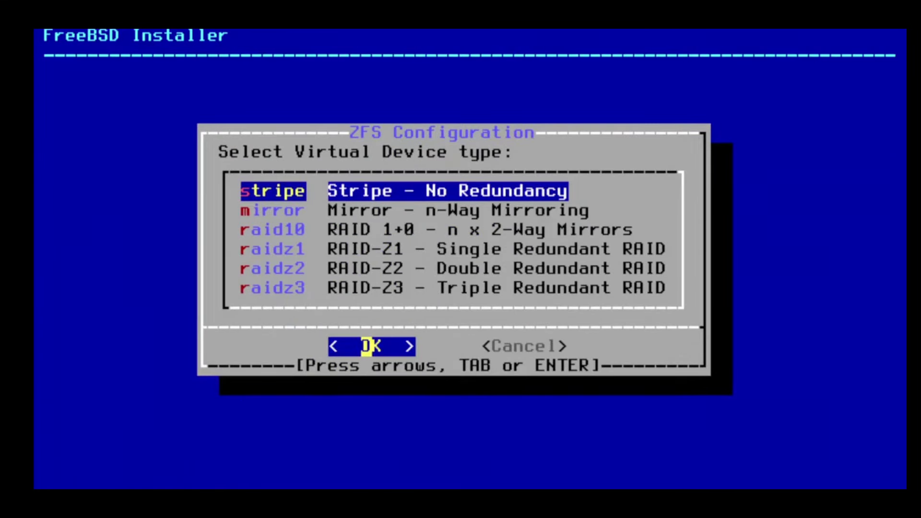
key(Return)
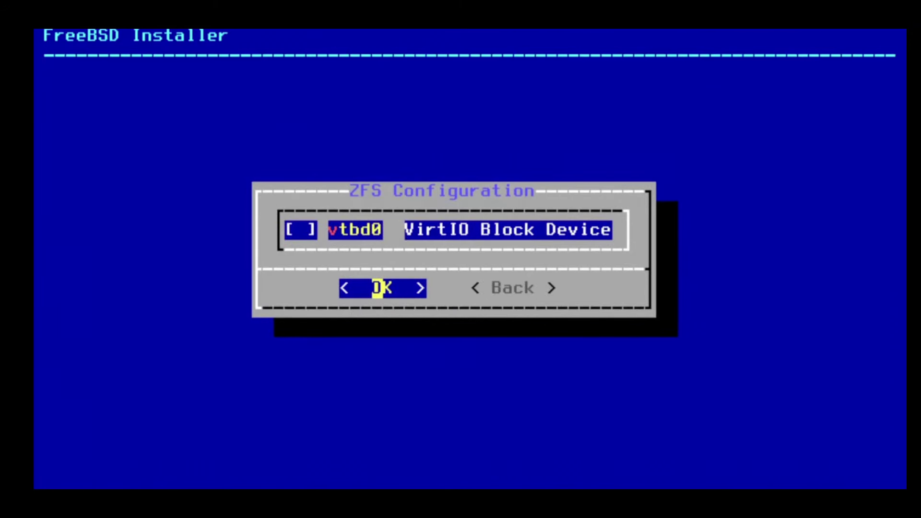
key(space)
key(space)
key(Return)
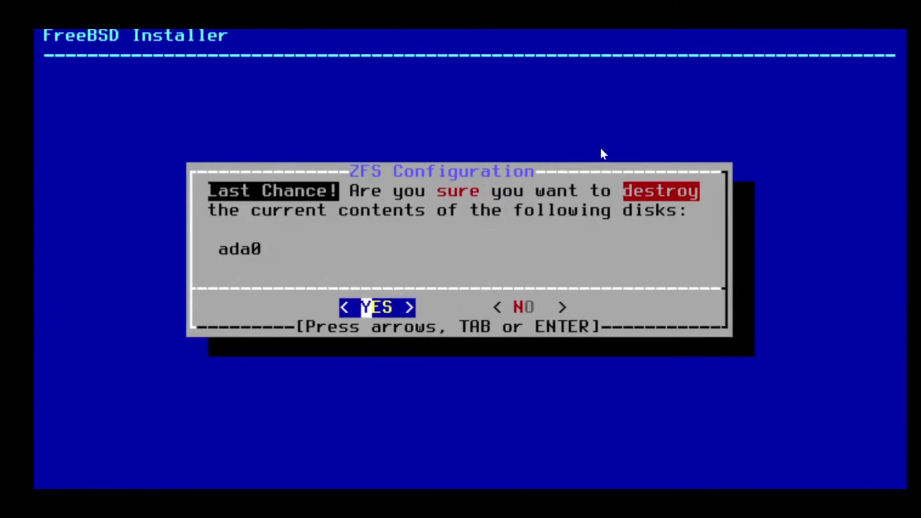
key(Return)
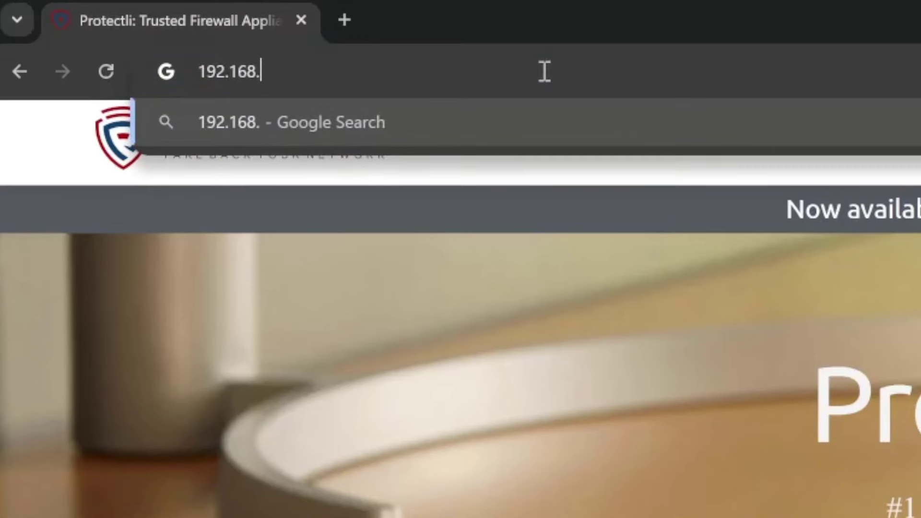
- Browse to 192.168.1.1, log in as root with the password, and continue past the security warning
text(1.1)
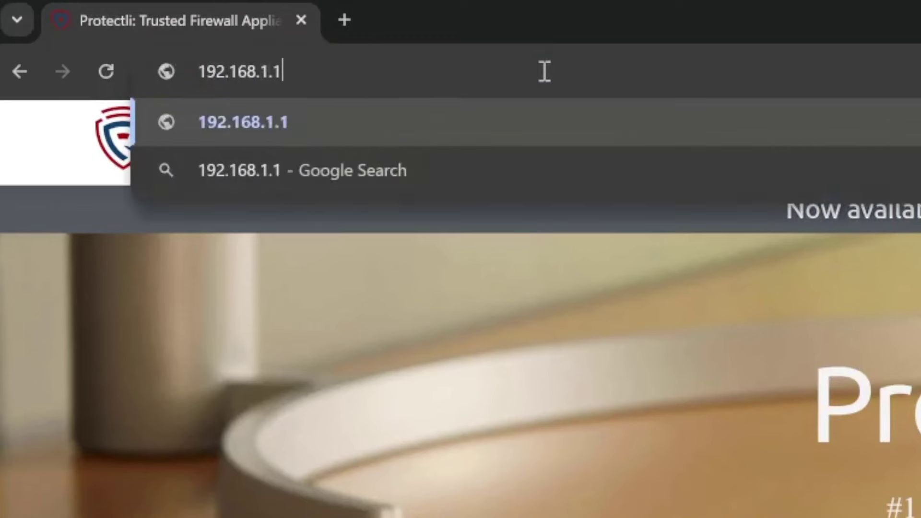
key(Return)
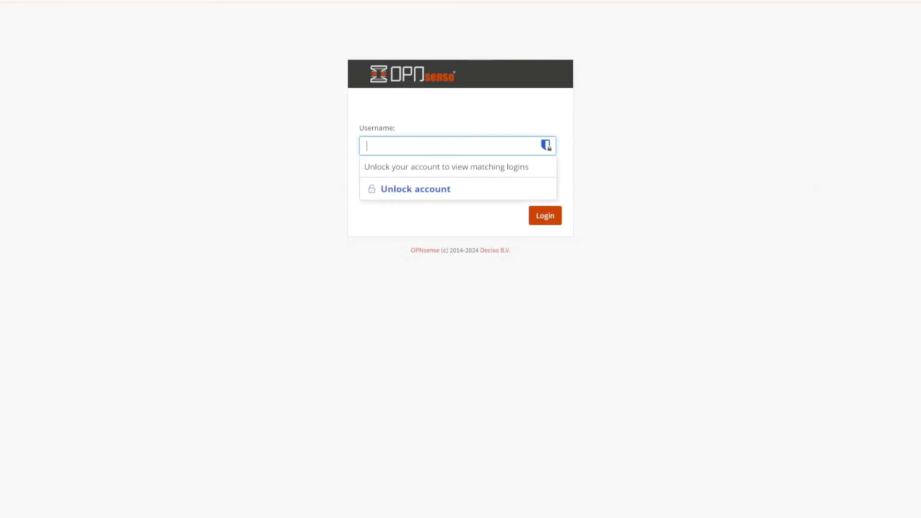
text(root)
key(Tab)
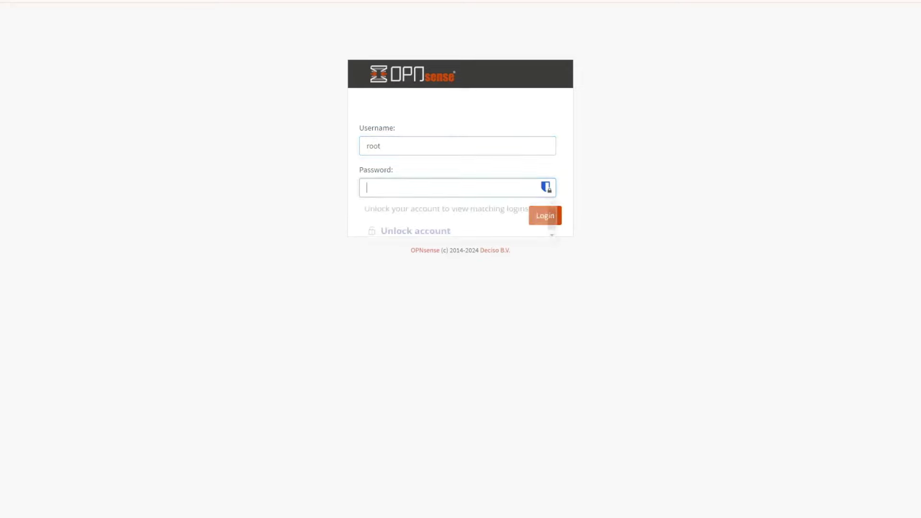
text(opnsense)
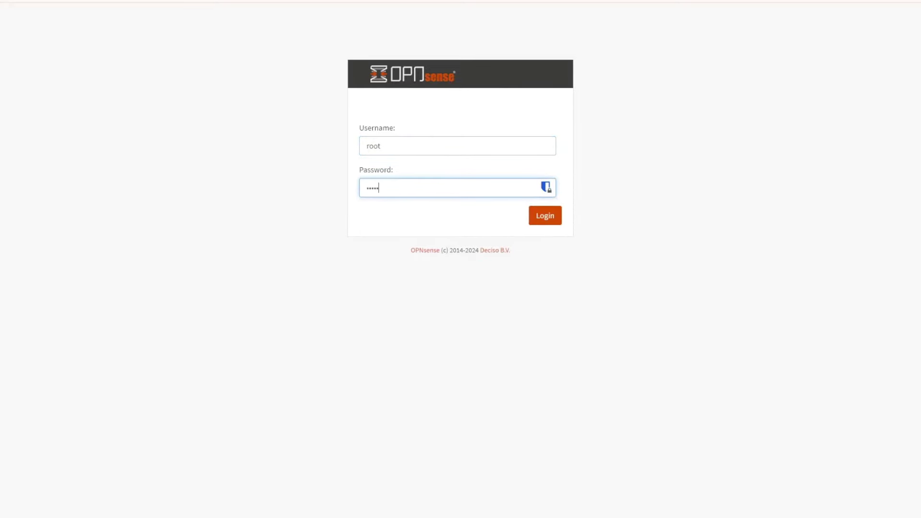
key(Return)
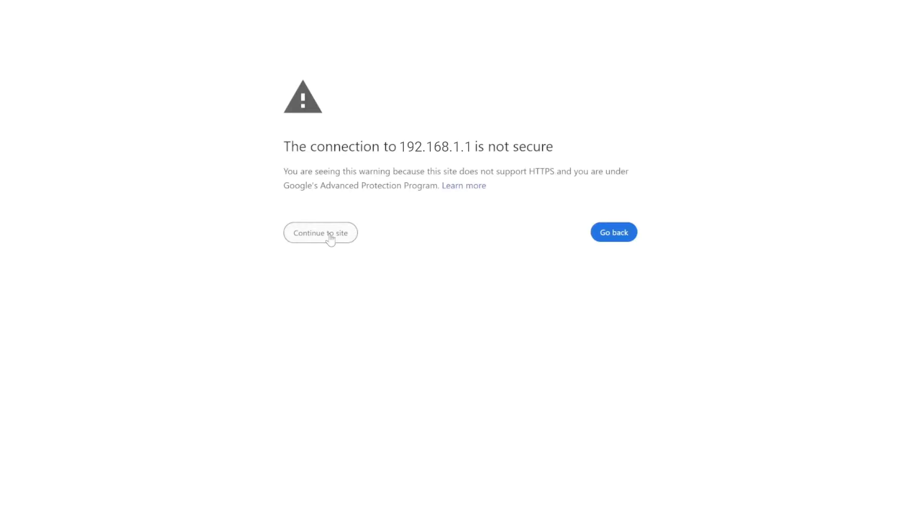
click(330, 239)
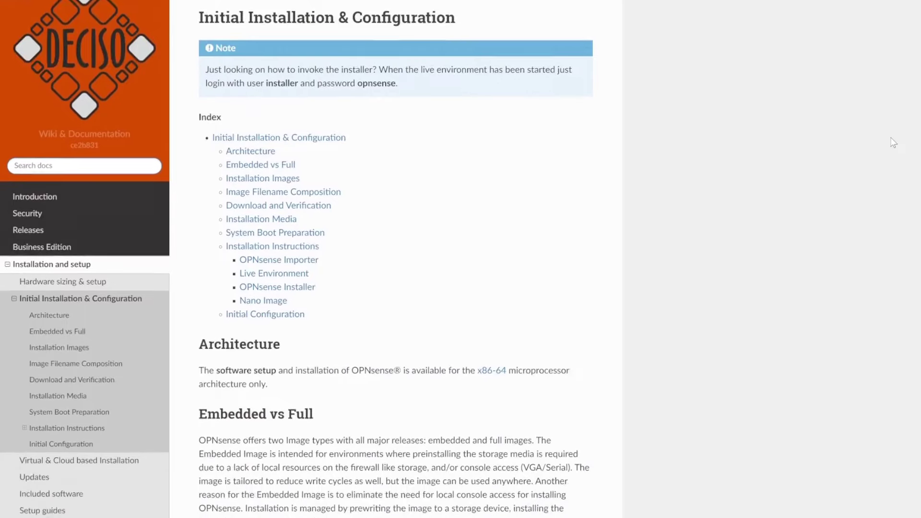
- Scroll the Initial Installation & Configuration page down to Image Filename Composition
scroll(894, 142, down, 5)
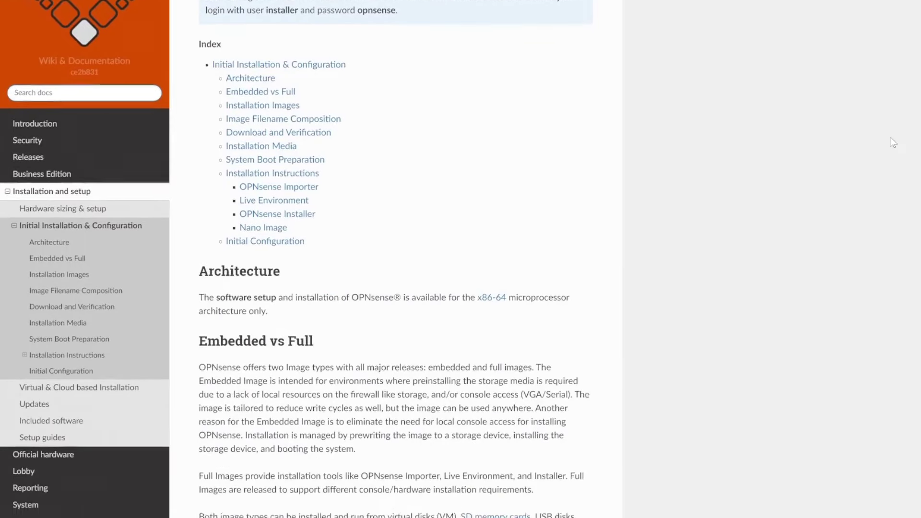
scroll(893, 143, down, 2)
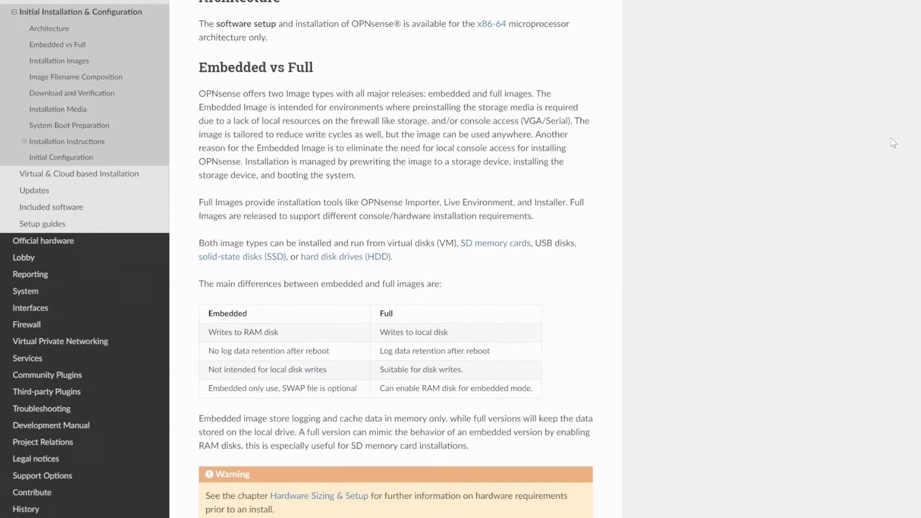
scroll(894, 142, down, 7)
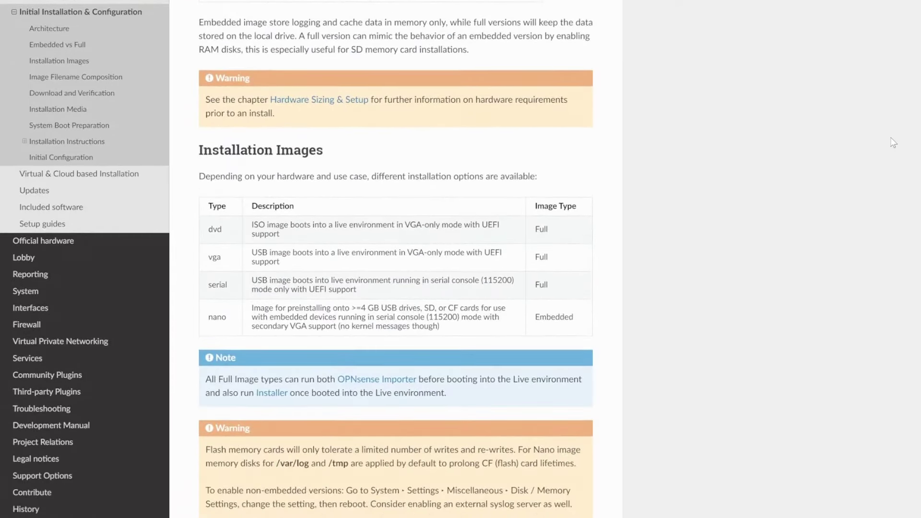
scroll(893, 142, down, 7)
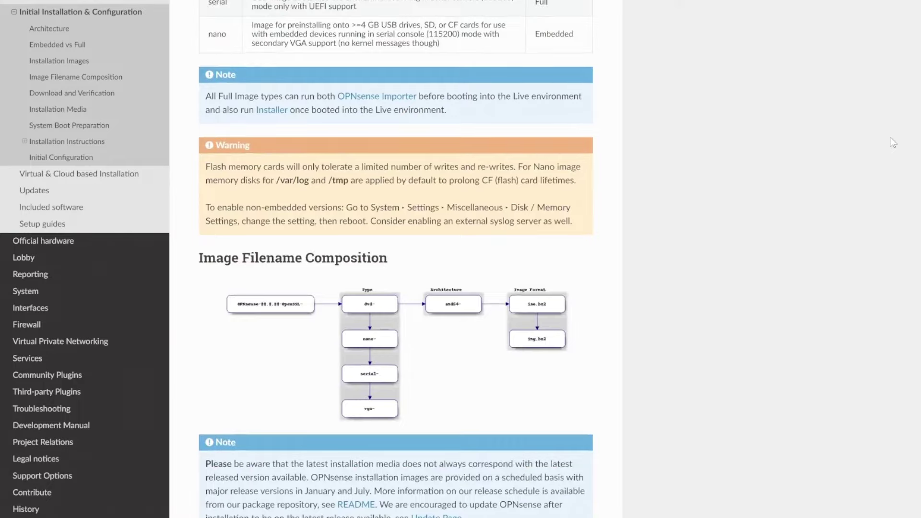